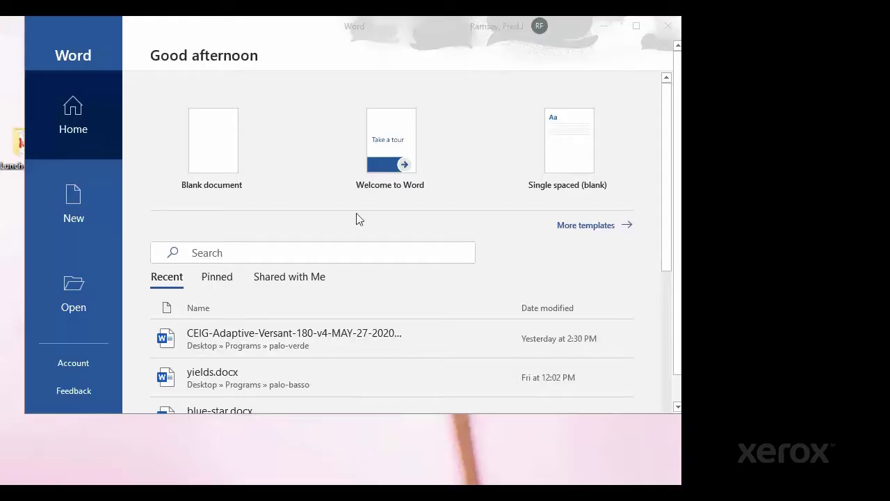
In a new blank document, draw a large Explosion 1 starburst near the top of the page.
{"action": "left_click", "coordinate": [214, 146]}
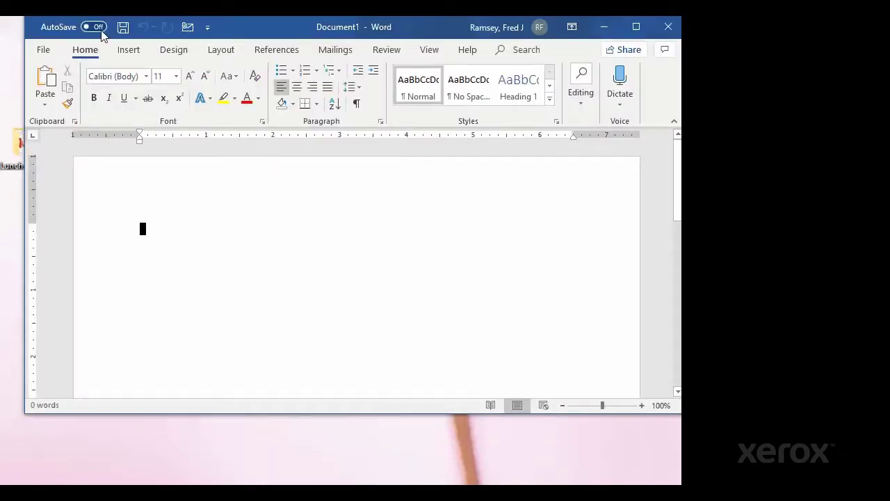
{"action": "left_click", "coordinate": [128, 52]}
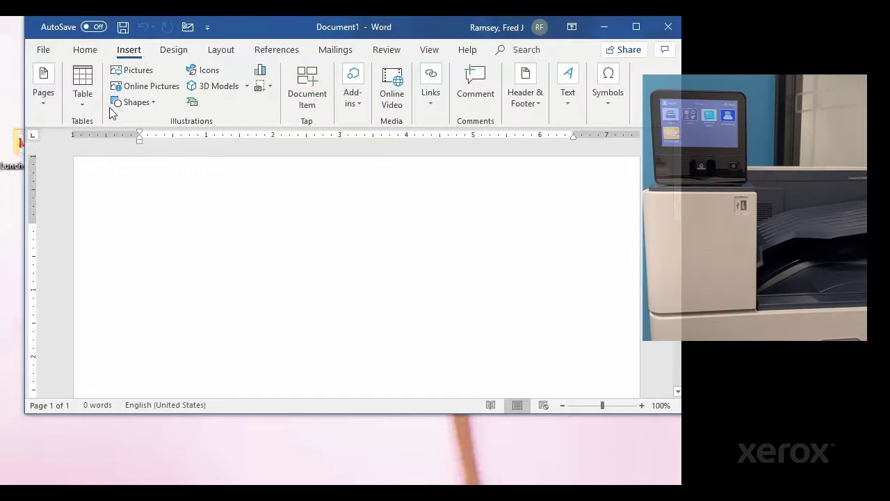
{"action": "left_click", "coordinate": [122, 104]}
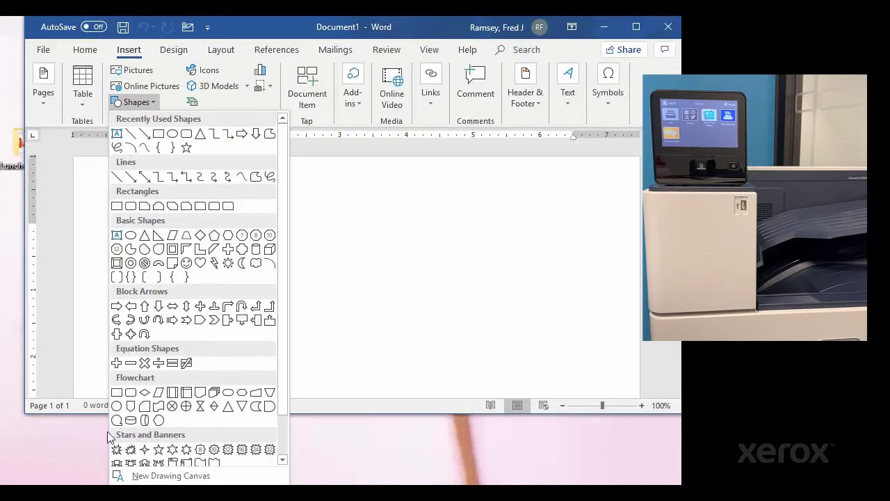
{"action": "left_click", "coordinate": [117, 449]}
{"action": "mouse_move", "coordinate": [196, 212]}
{"action": "left_mouse_down"}
{"action": "mouse_move", "coordinate": [468, 358]}
{"action": "mouse_move", "coordinate": [463, 408]}
{"action": "left_mouse_up"}
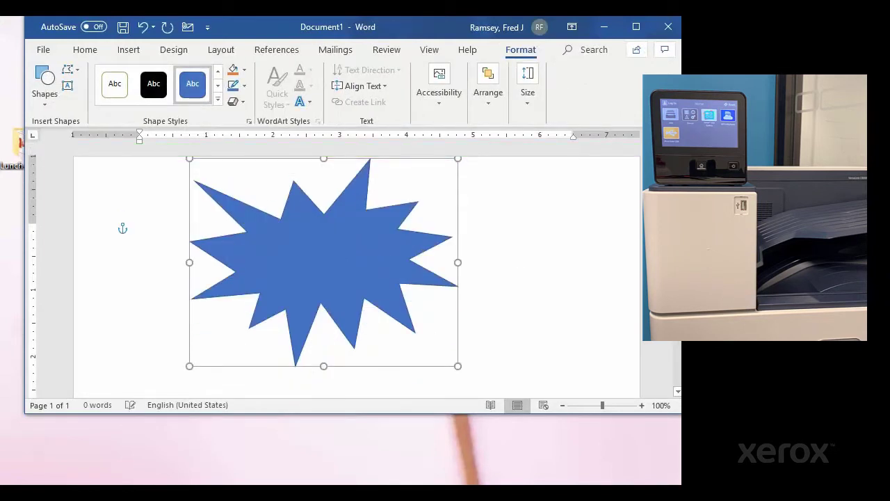
{"action": "left_click_drag", "start_coordinate": [357, 212], "coordinate": [350, 249]}
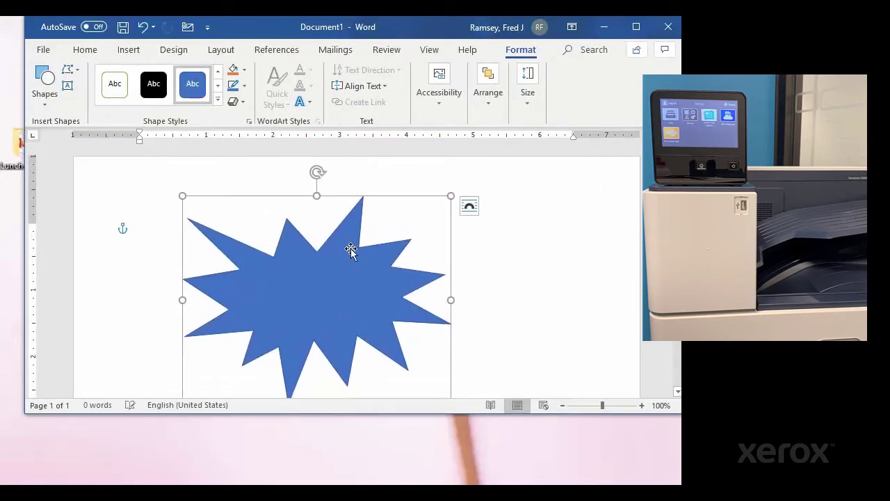
Fill the starburst with dark navy blue.
{"action": "right_click", "coordinate": [348, 250]}
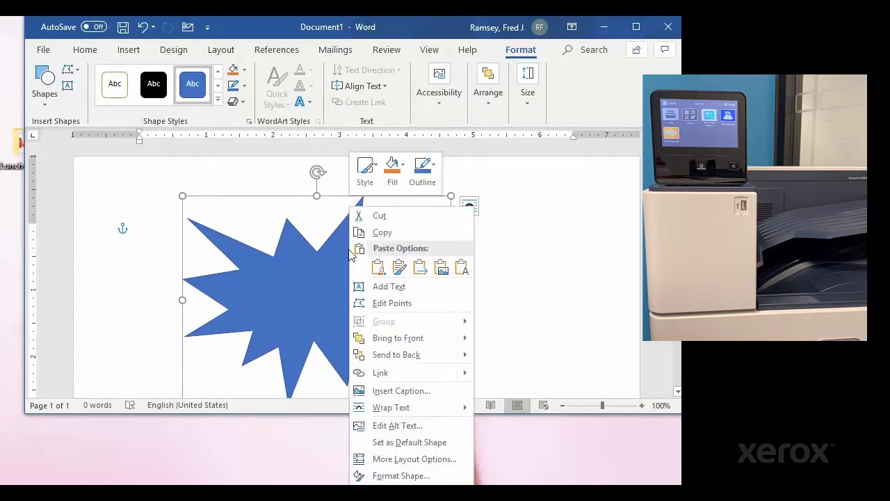
{"action": "left_click", "coordinate": [404, 477]}
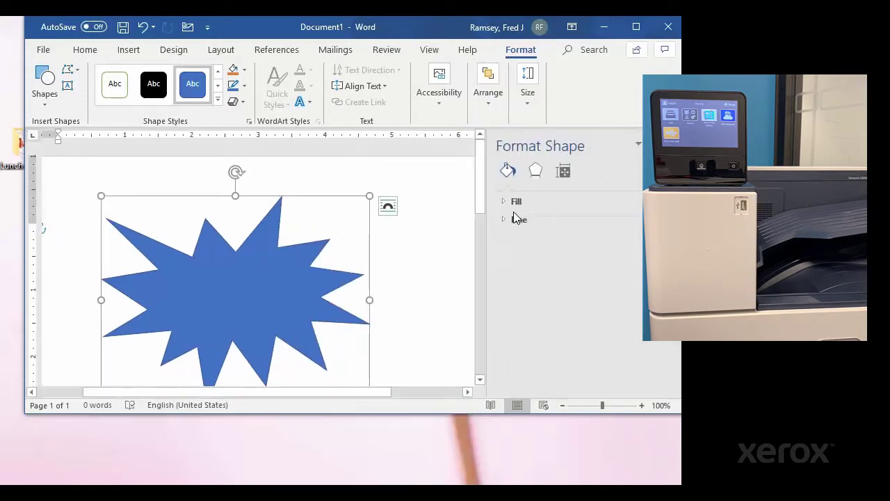
{"action": "left_click", "coordinate": [516, 201]}
{"action": "left_click", "coordinate": [637, 308]}
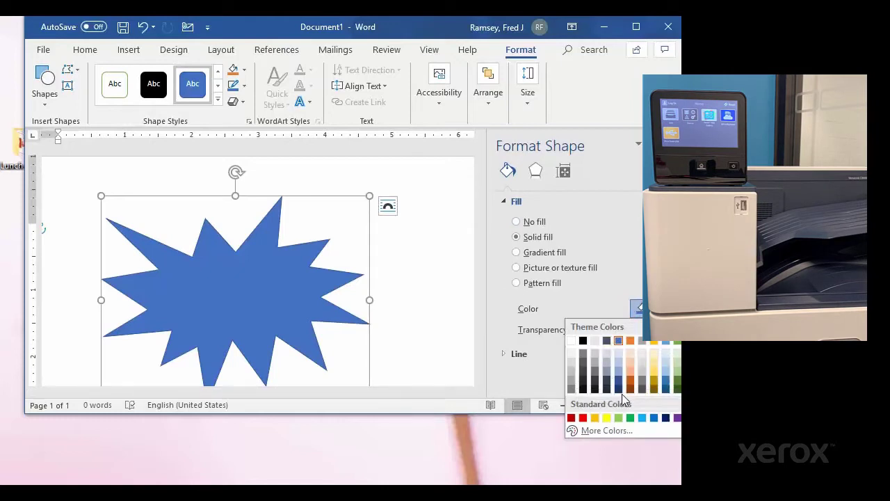
{"action": "left_click", "coordinate": [621, 392]}
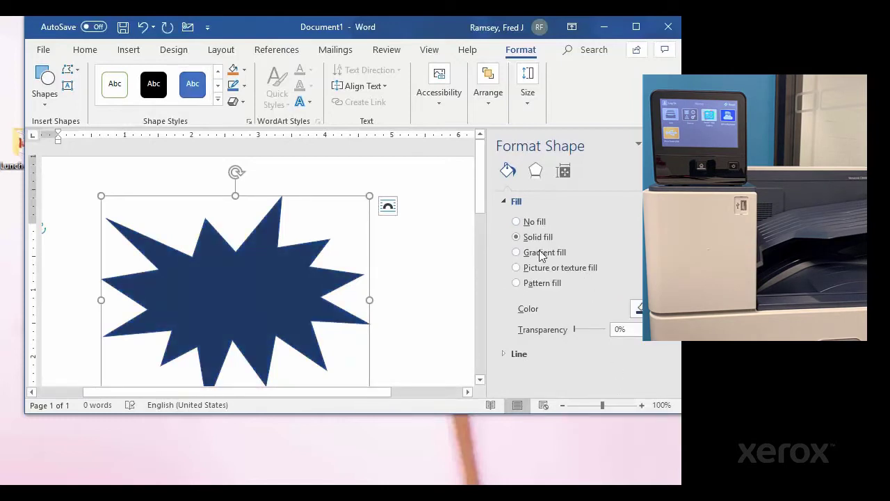
Give the starburst a yellow outline 7 pt wide.
{"action": "left_click", "coordinate": [517, 353]}
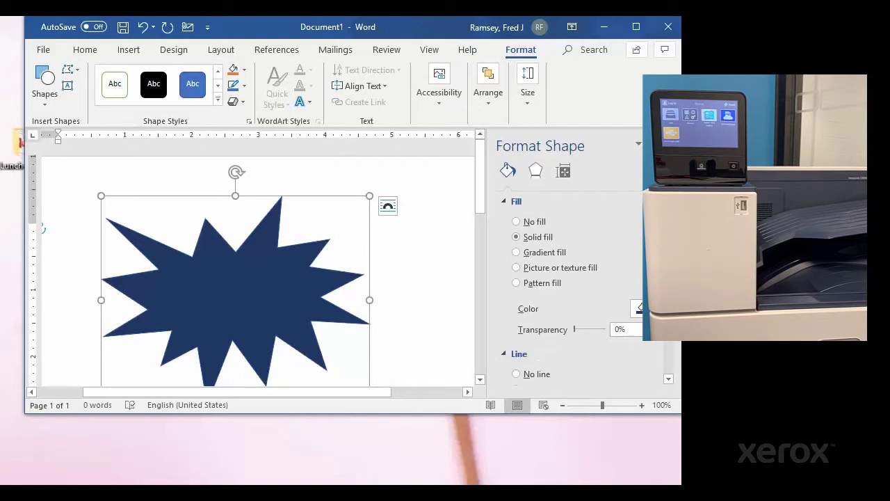
{"action": "scroll", "coordinate": [578, 292], "scroll_direction": "down", "scroll_amount": 3}
{"action": "scroll", "coordinate": [577, 292], "scroll_direction": "down", "scroll_amount": 2}
{"action": "scroll", "coordinate": [578, 292], "scroll_direction": "down", "scroll_amount": 1}
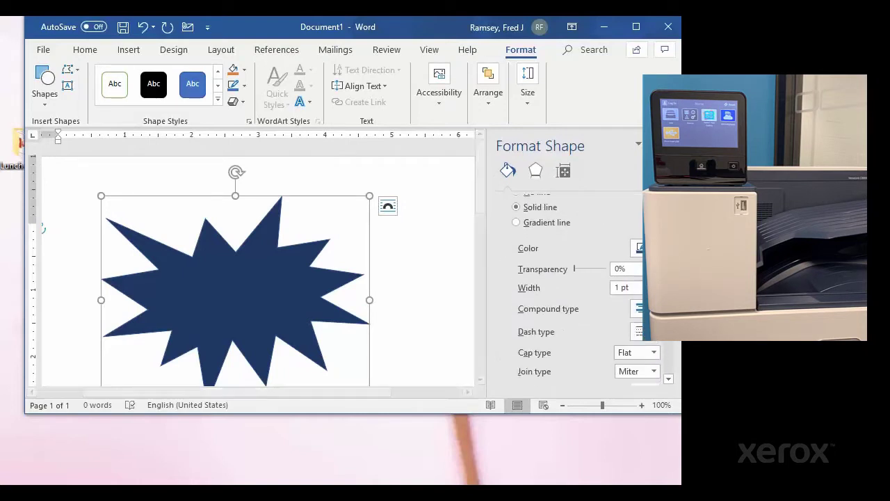
{"action": "left_click", "coordinate": [637, 248]}
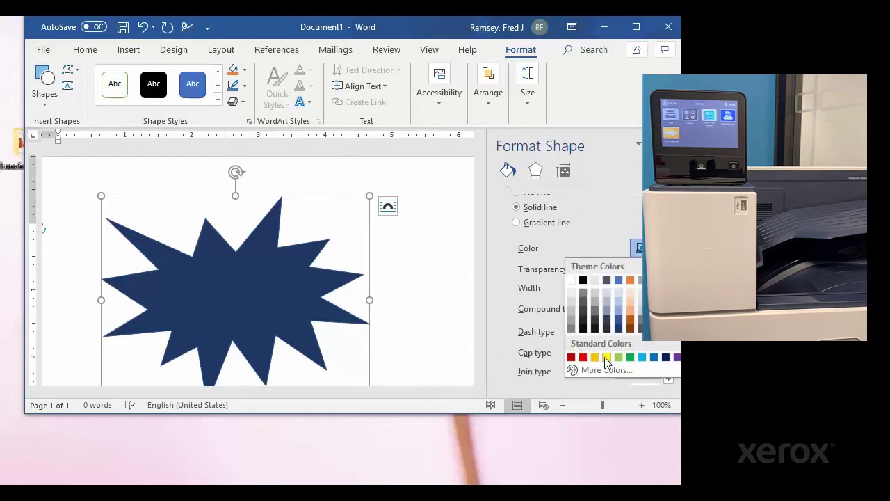
{"action": "left_click", "coordinate": [606, 357]}
{"action": "triple_click", "coordinate": [629, 287]}
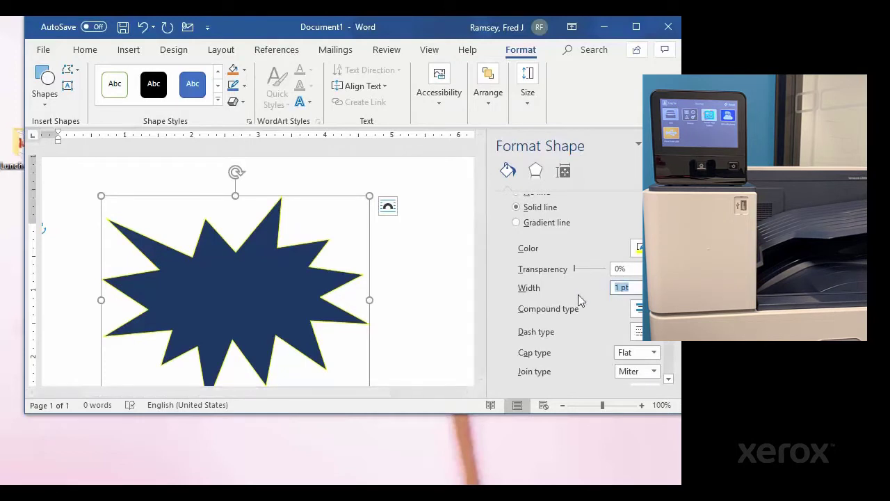
{"action": "type", "text": "7"}
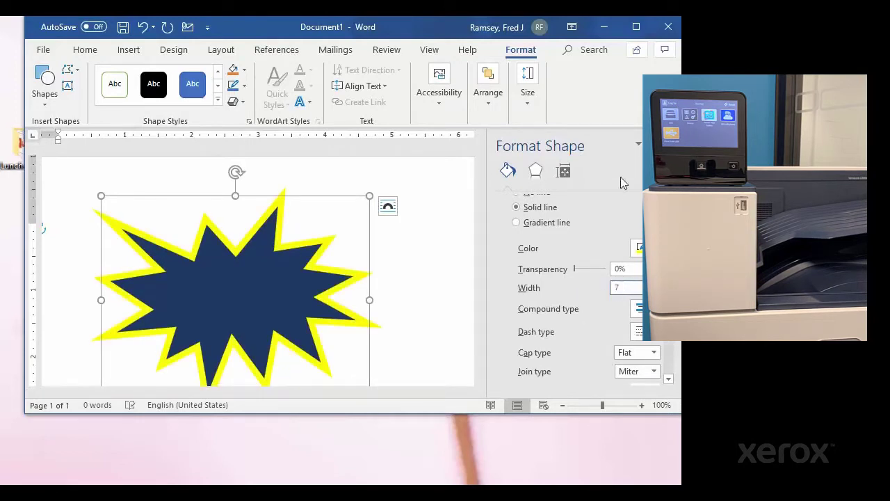
{"action": "key", "text": "Return"}
{"action": "left_click", "coordinate": [654, 145]}
{"action": "left_click", "coordinate": [532, 247]}
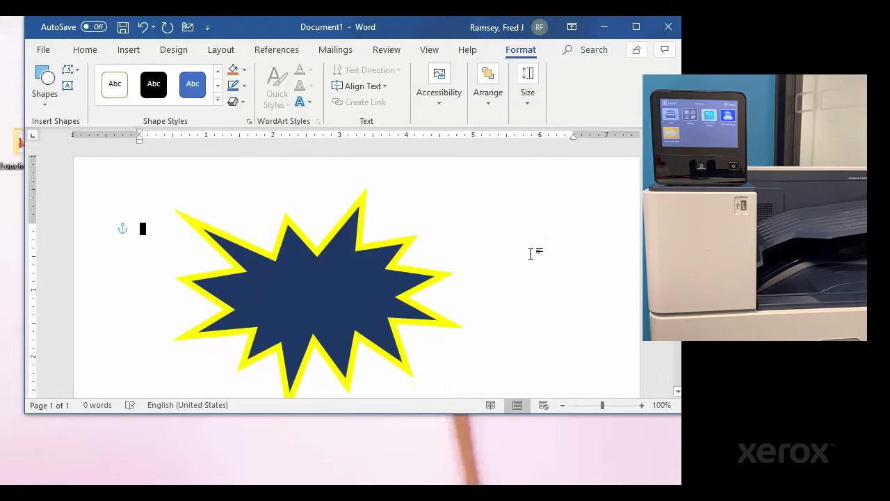
Add a simple text box over the starburst reading 'NOW OPEN!!!'.
{"action": "left_click", "coordinate": [127, 49]}
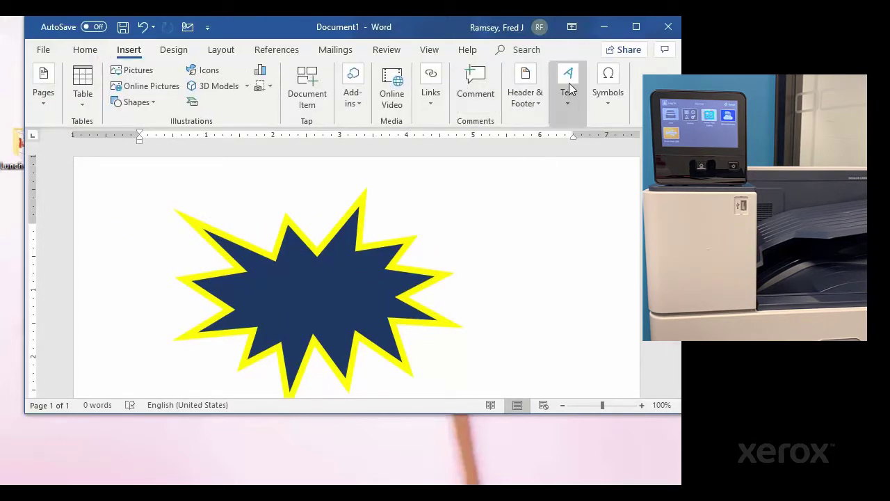
{"action": "left_click", "coordinate": [568, 87]}
{"action": "left_click", "coordinate": [487, 145]}
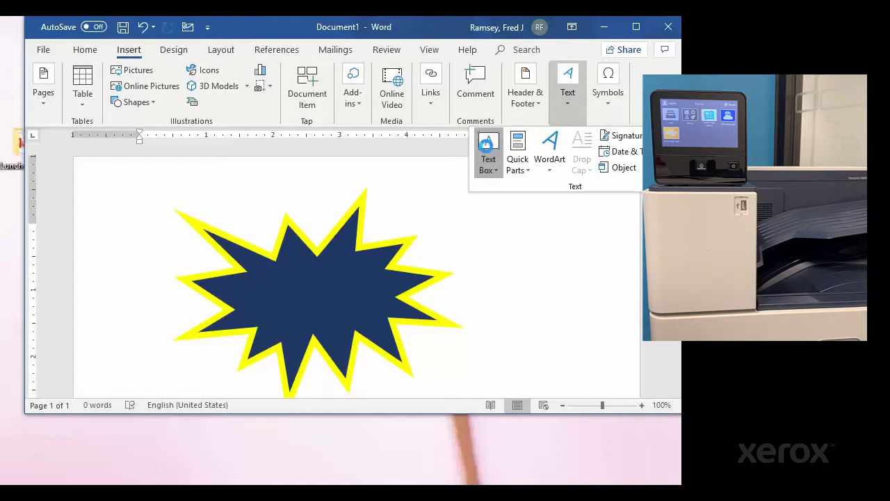
{"action": "left_click", "coordinate": [448, 222]}
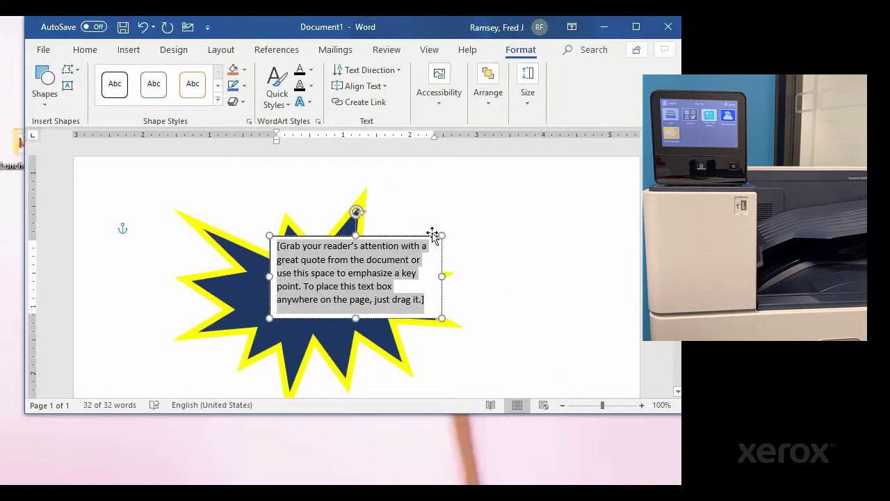
{"action": "type", "text": "NOW OPEN"}
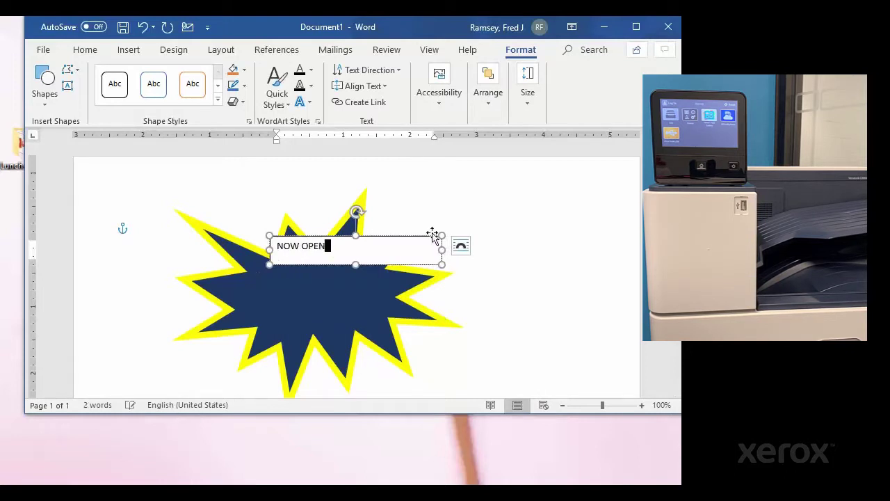
{"action": "type", "text": "!!!"}
{"action": "left_click_drag", "start_coordinate": [338, 246], "coordinate": [277, 247]}
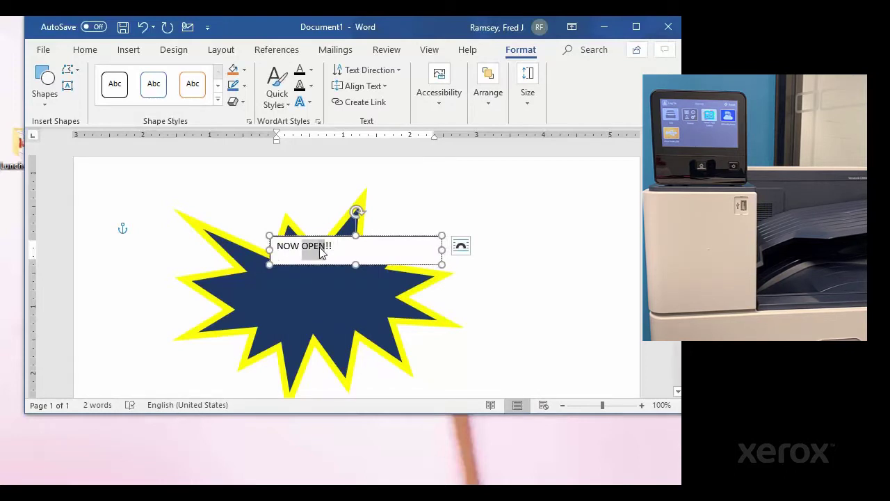
Set the text box to No fill and No line.
{"action": "right_click", "coordinate": [395, 238]}
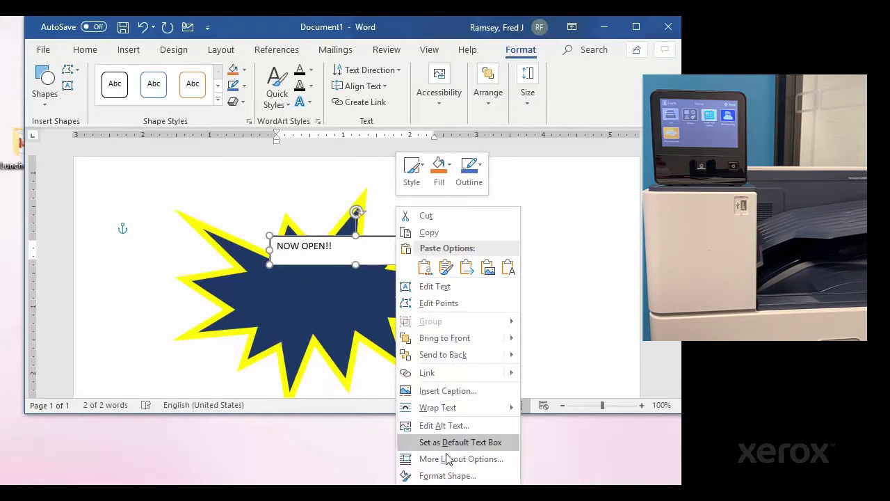
{"action": "left_click", "coordinate": [447, 477]}
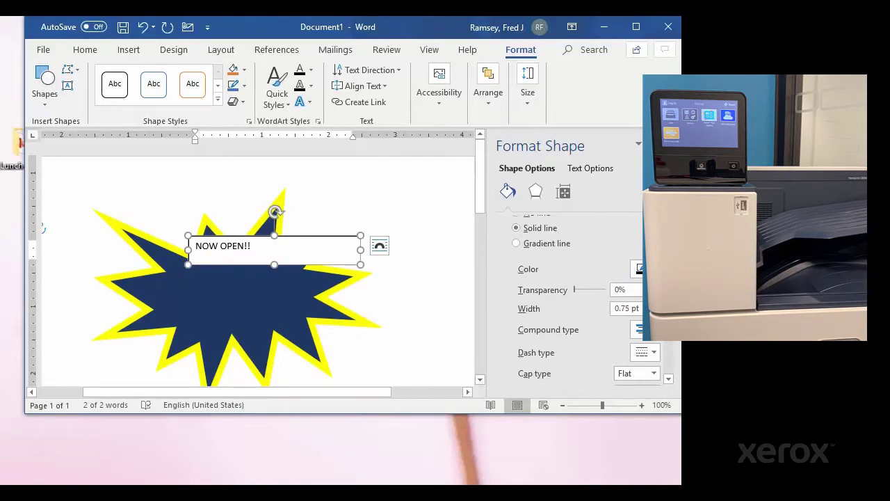
{"action": "scroll", "coordinate": [544, 241], "scroll_direction": "up", "scroll_amount": 3}
{"action": "scroll", "coordinate": [544, 240], "scroll_direction": "up", "scroll_amount": 1}
{"action": "scroll", "coordinate": [544, 241], "scroll_direction": "up", "scroll_amount": 1}
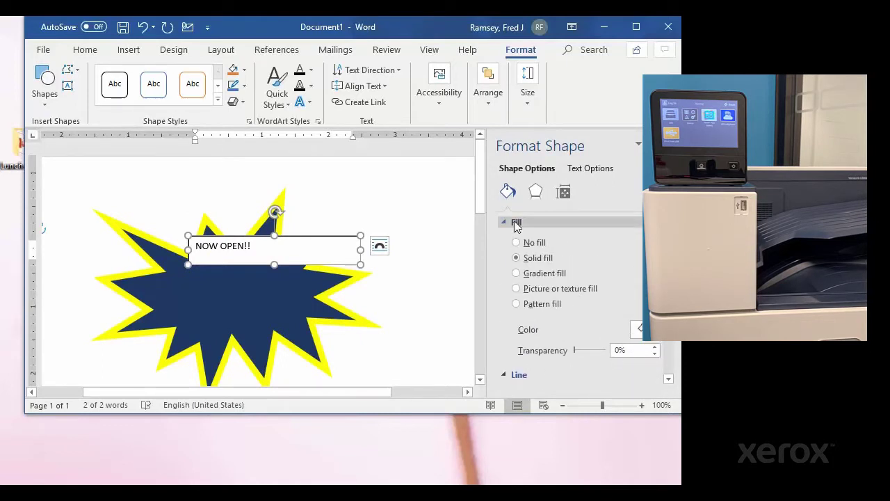
{"action": "left_click", "coordinate": [516, 242]}
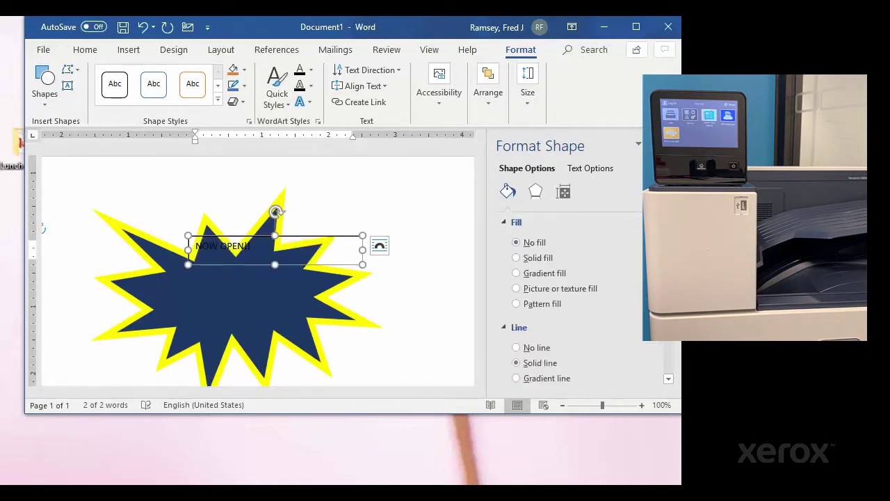
{"action": "scroll", "coordinate": [520, 236], "scroll_direction": "down", "scroll_amount": 3}
{"action": "scroll", "coordinate": [520, 236], "scroll_direction": "down", "scroll_amount": 1}
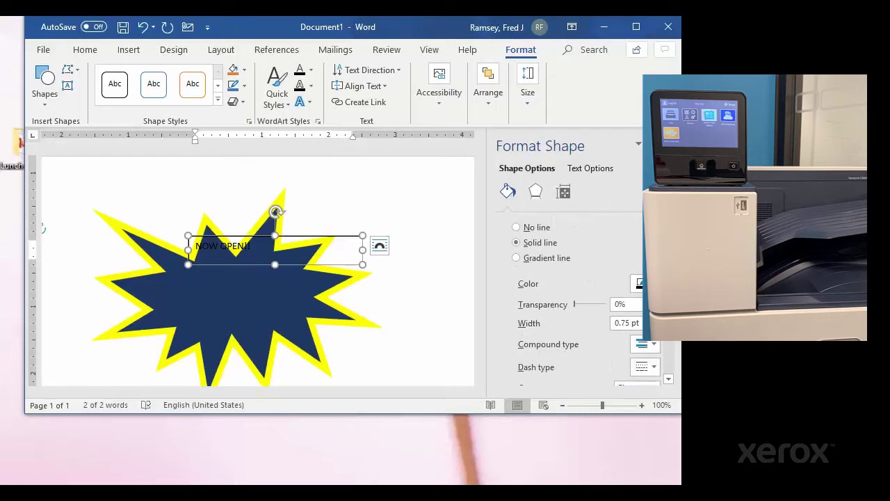
{"action": "left_click", "coordinate": [521, 229]}
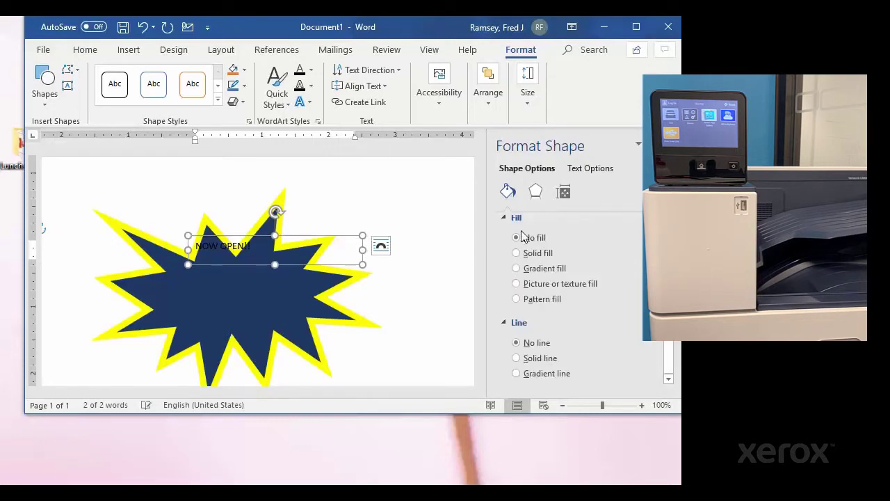
{"action": "left_click", "coordinate": [258, 246]}
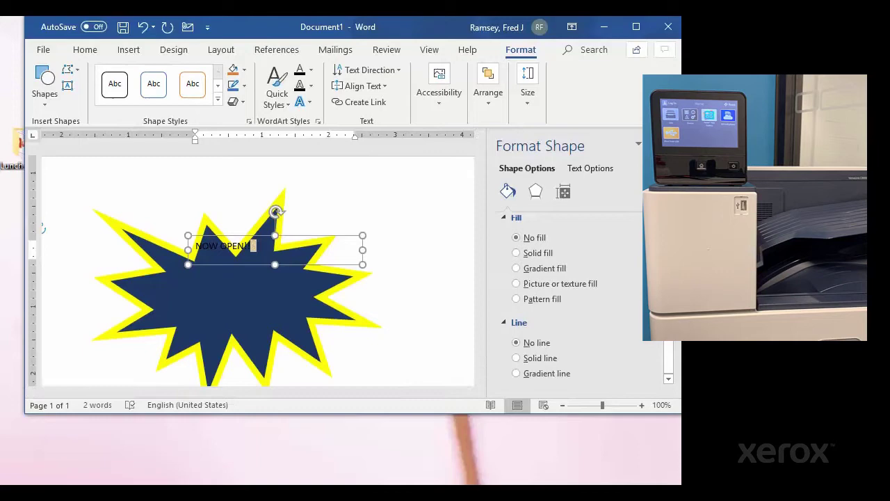
Make 'NOW OPEN!!' white, bold, size 26, and centre it in the starburst.
{"action": "triple_click", "coordinate": [298, 247]}
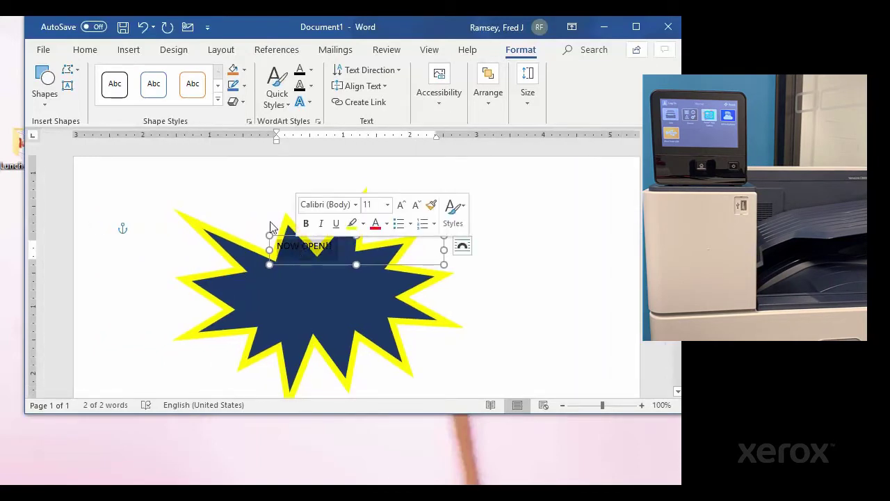
{"action": "left_click", "coordinate": [86, 50]}
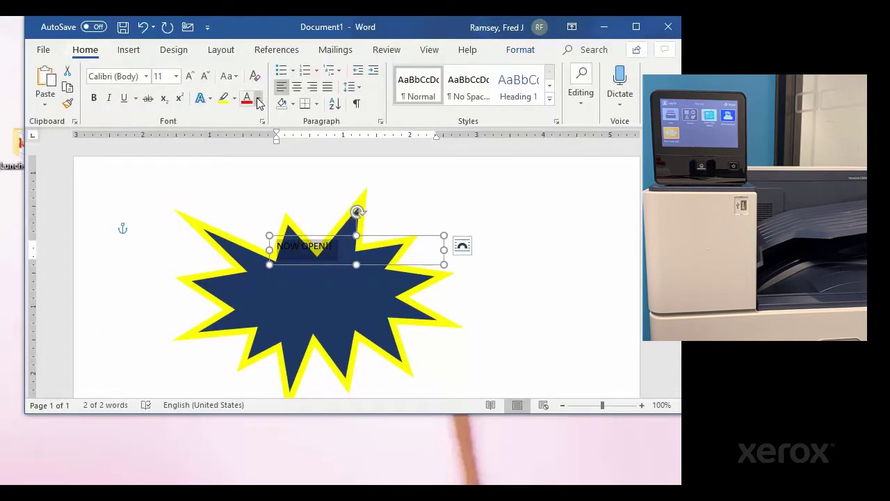
{"action": "left_click", "coordinate": [258, 98]}
{"action": "left_click", "coordinate": [255, 146]}
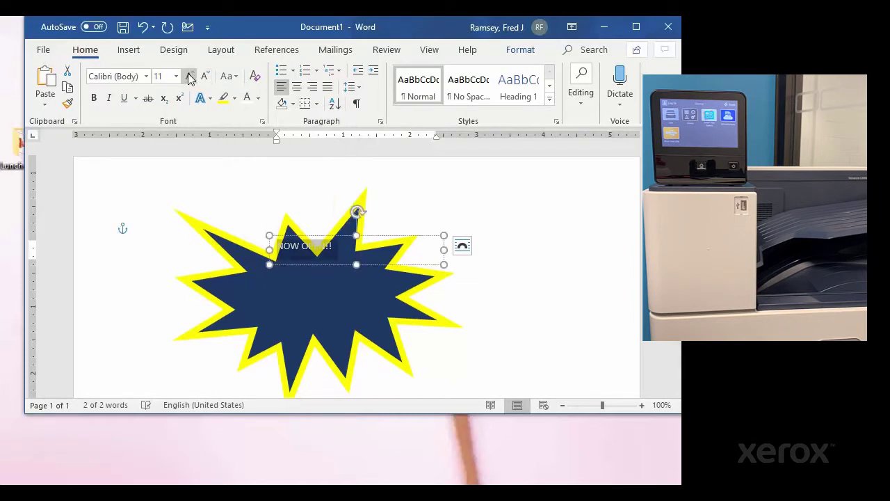
{"action": "left_click", "coordinate": [189, 76]}
{"action": "left_click", "coordinate": [189, 77]}
{"action": "left_click", "coordinate": [189, 77]}
{"action": "left_click", "coordinate": [189, 76]}
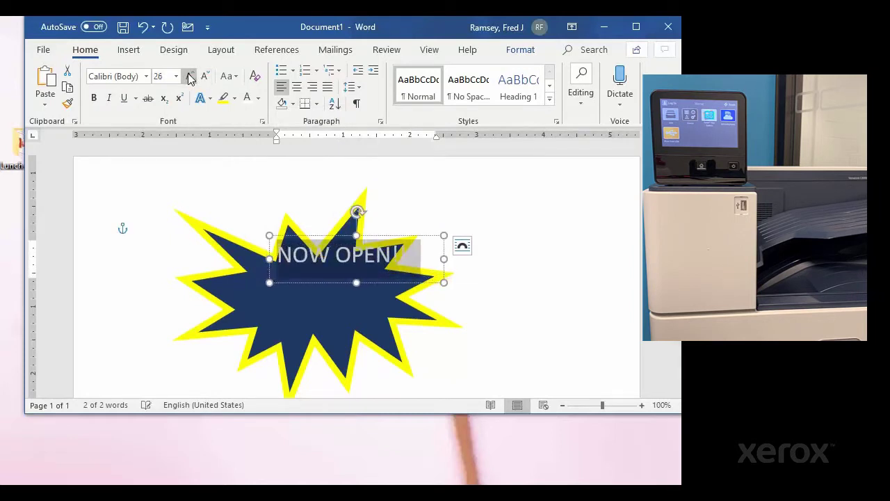
{"action": "left_click", "coordinate": [94, 98]}
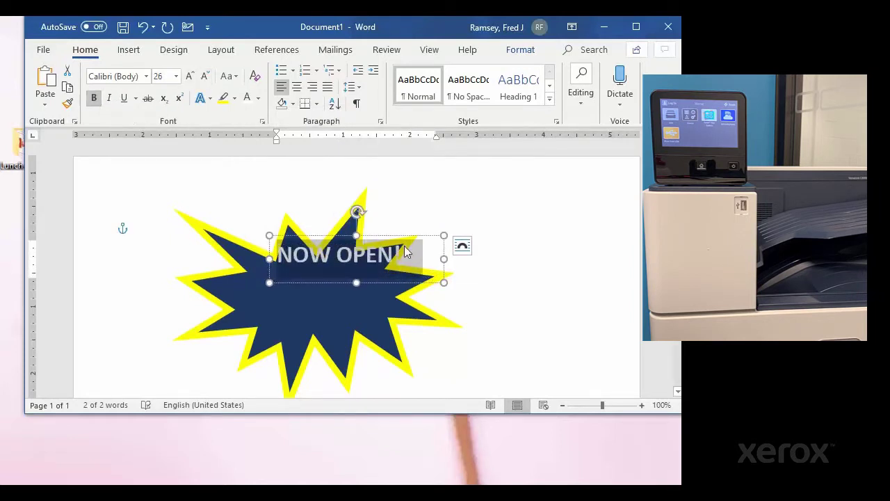
{"action": "left_click_drag", "start_coordinate": [406, 236], "coordinate": [383, 270]}
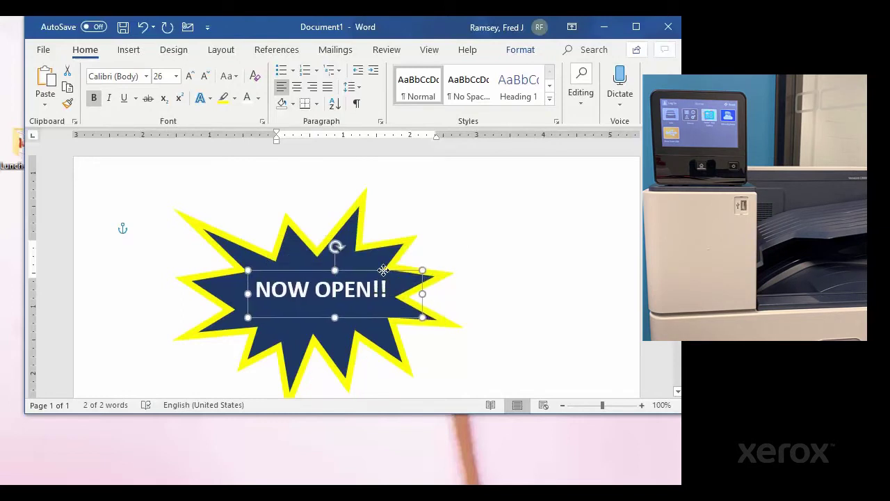
{"action": "left_click", "coordinate": [494, 276]}
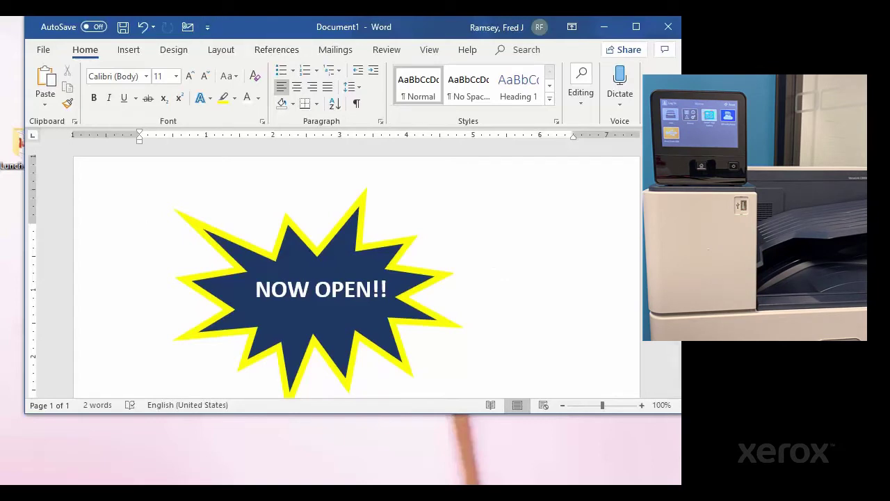
Set the Xerox VersaLink C8000 printer's paper to Green Heavyweight Cardstock.
{"action": "left_click", "coordinate": [43, 50]}
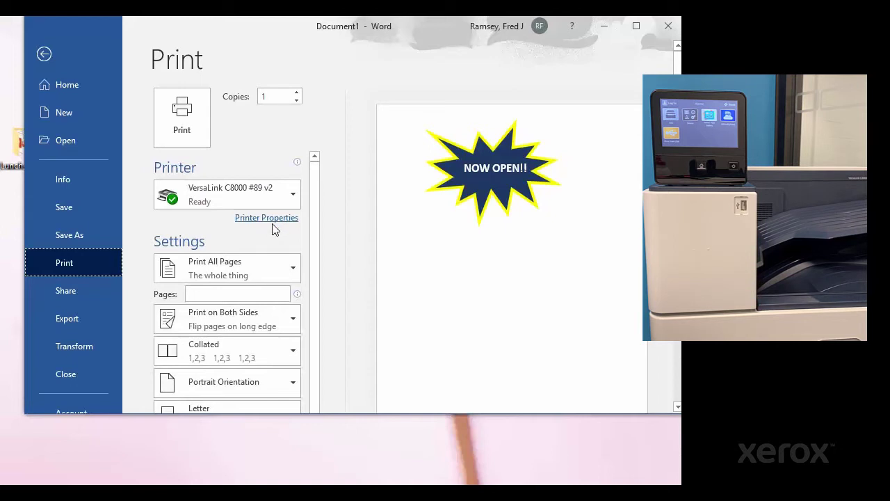
{"action": "left_click", "coordinate": [272, 220]}
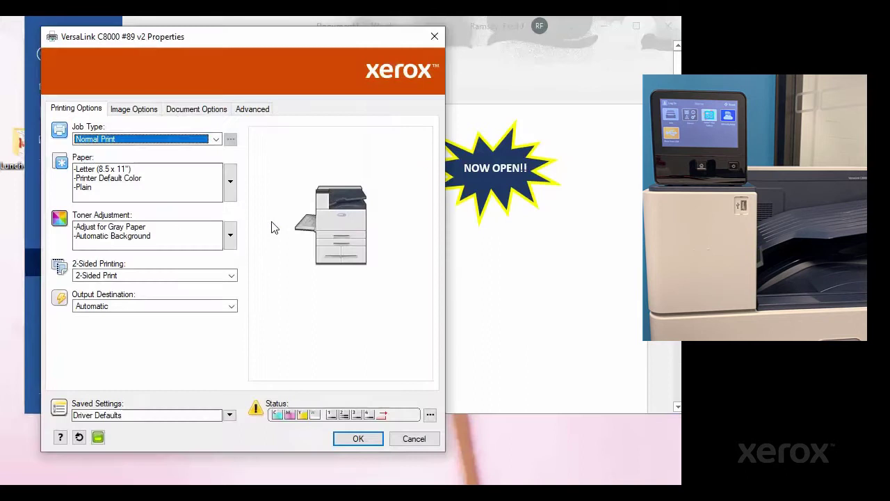
{"action": "left_click", "coordinate": [230, 181]}
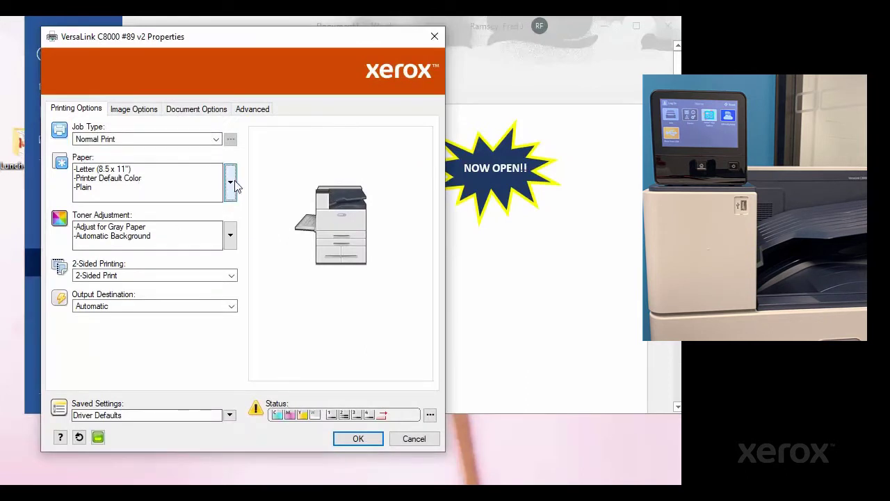
{"action": "left_click", "coordinate": [213, 225]}
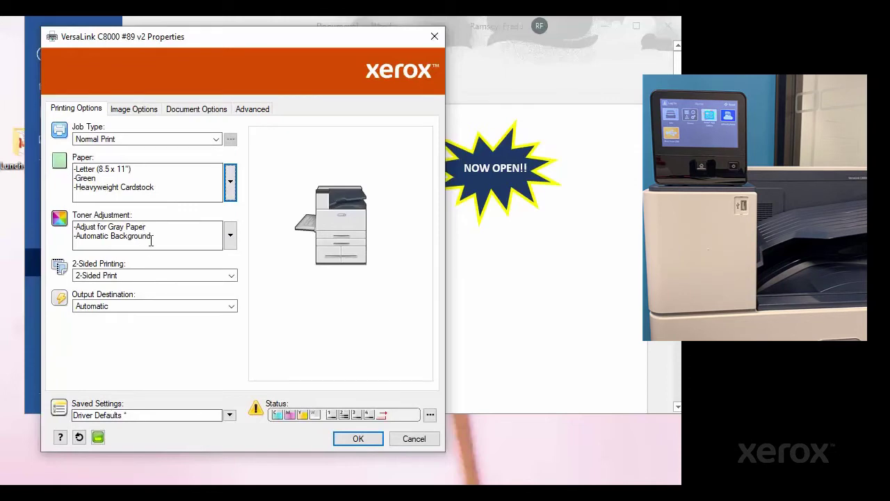
{"action": "left_click", "coordinate": [357, 438]}
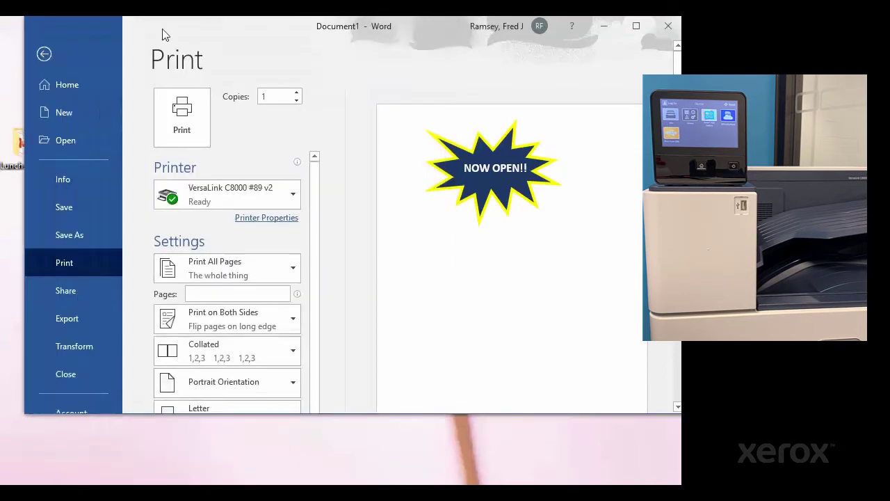
{"action": "left_click", "coordinate": [185, 120]}
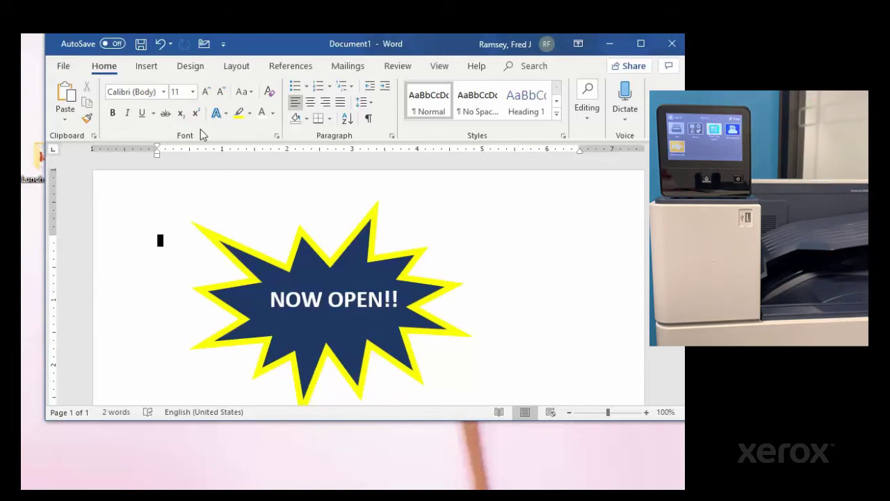
Print the 'NOW OPEN!!' flyer on the Xerox printer a second time.
{"action": "left_click", "coordinate": [61, 67]}
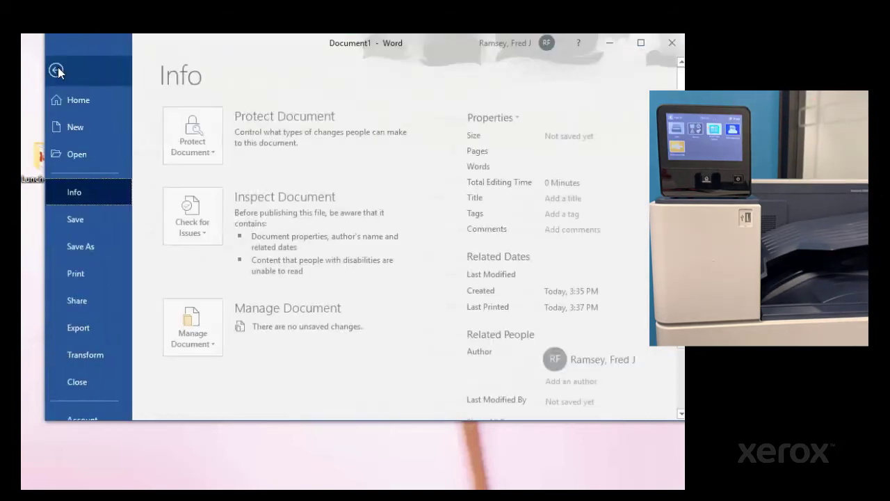
{"action": "left_click", "coordinate": [95, 275]}
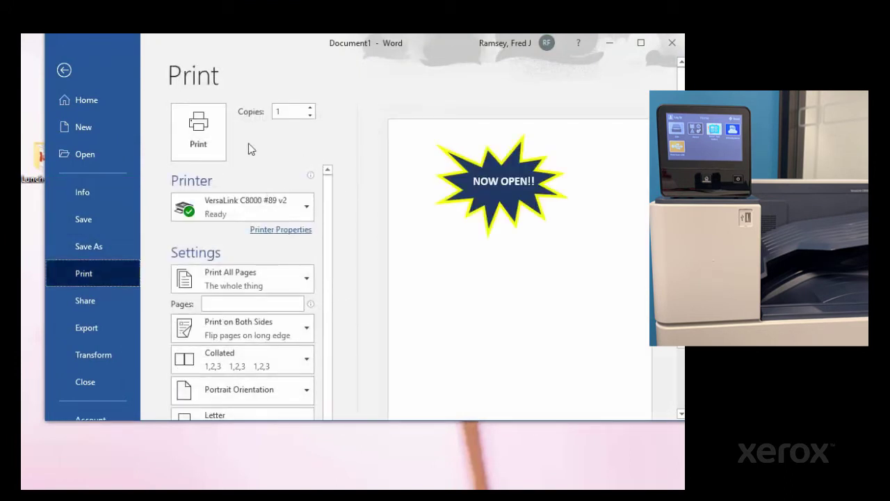
{"action": "left_click", "coordinate": [209, 135]}
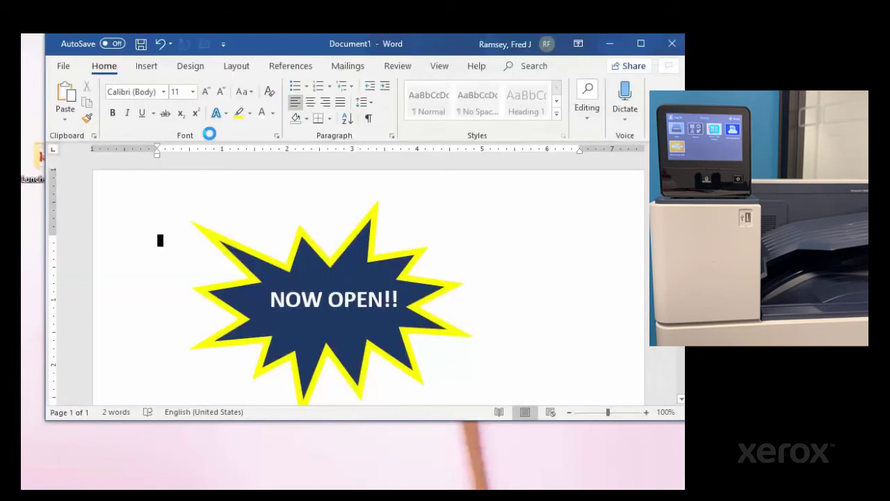